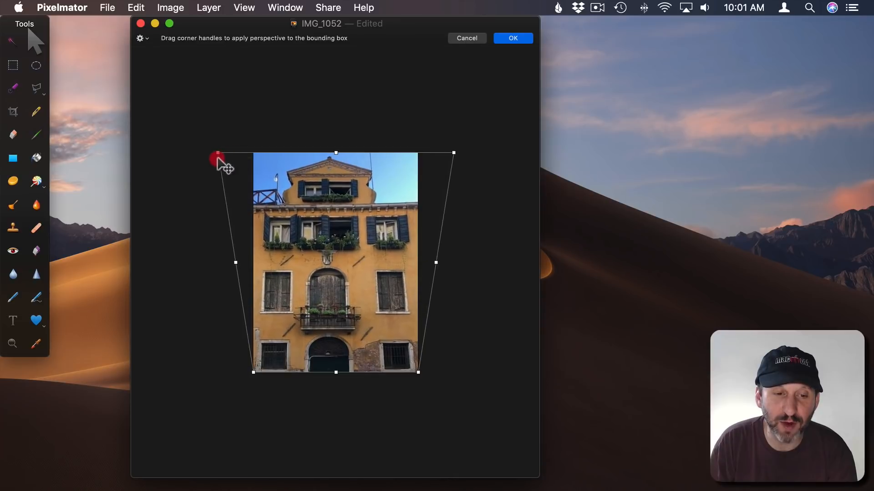
- Widen the photo's upper edge symmetrically with the perspective transform until the building's sides look vertical, and apply it
mouse_move(205, 159)
left_mouse_down()
mouse_move(156, 167)
mouse_move(211, 166)
mouse_move(200, 161)
left_mouse_up()
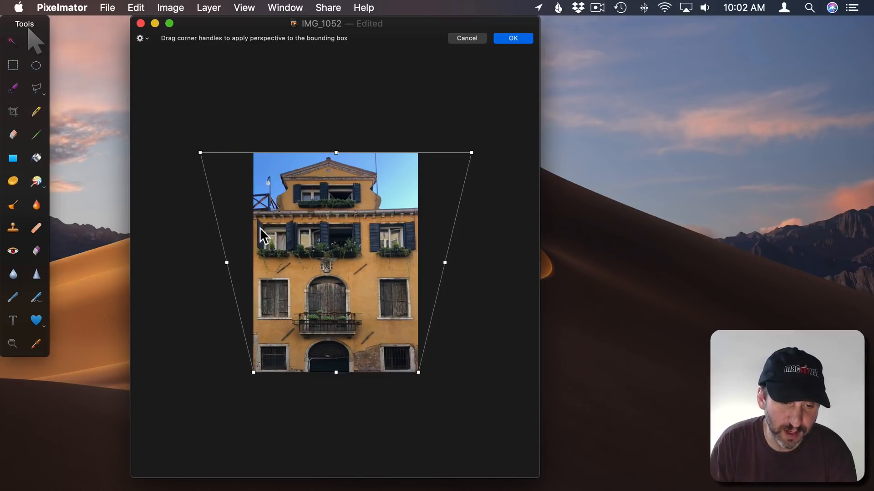
left_click_drag(200, 153, 207, 154)
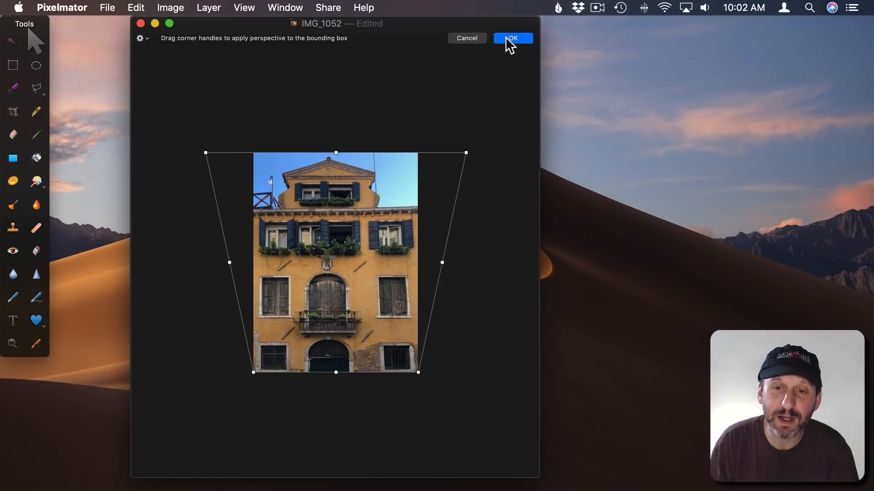
left_click(507, 38)
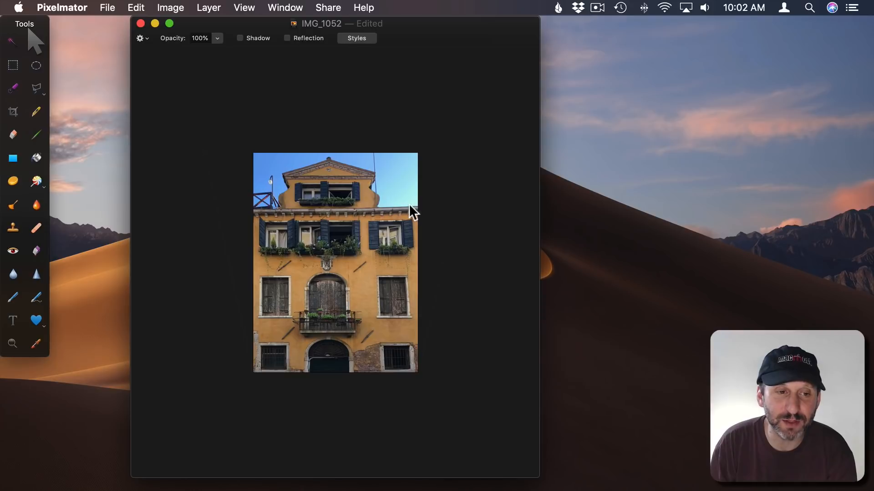
- Rotate the photo about 0.6° clockwise with Transform to level the roofline, and apply the rotation
left_click(136, 8)
left_click(167, 315)
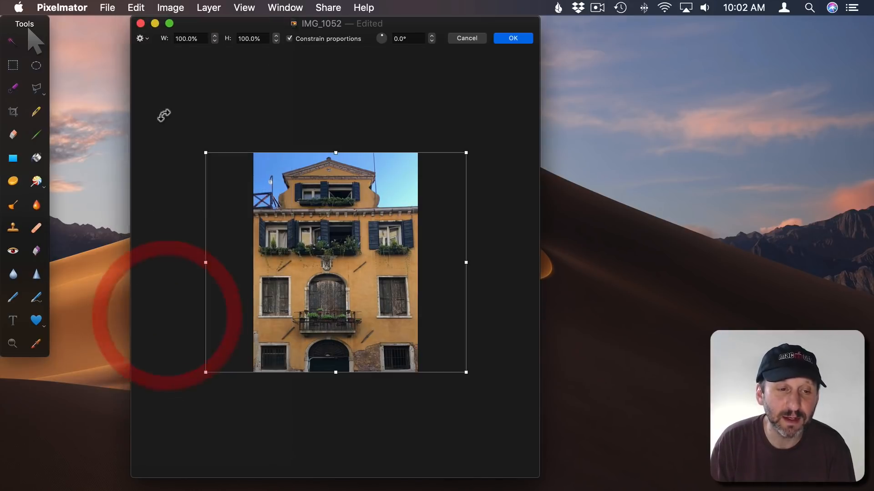
left_click(141, 38)
left_click(354, 79)
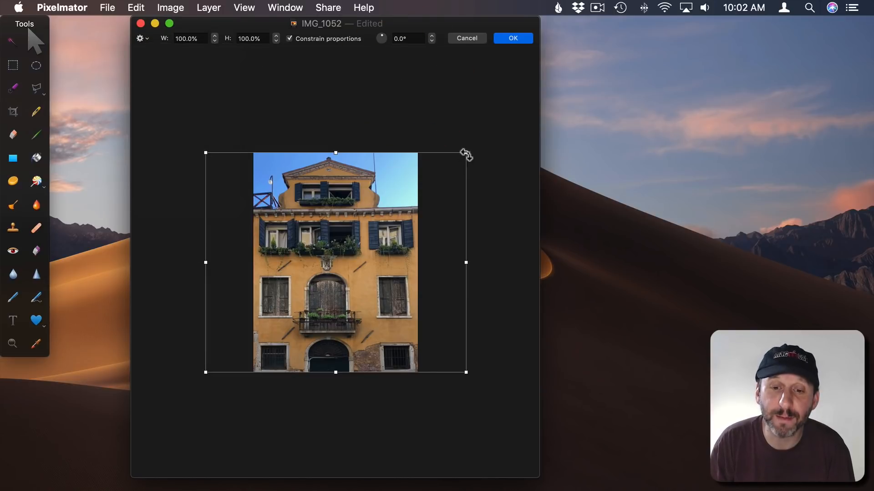
left_click_drag(465, 155, 479, 141)
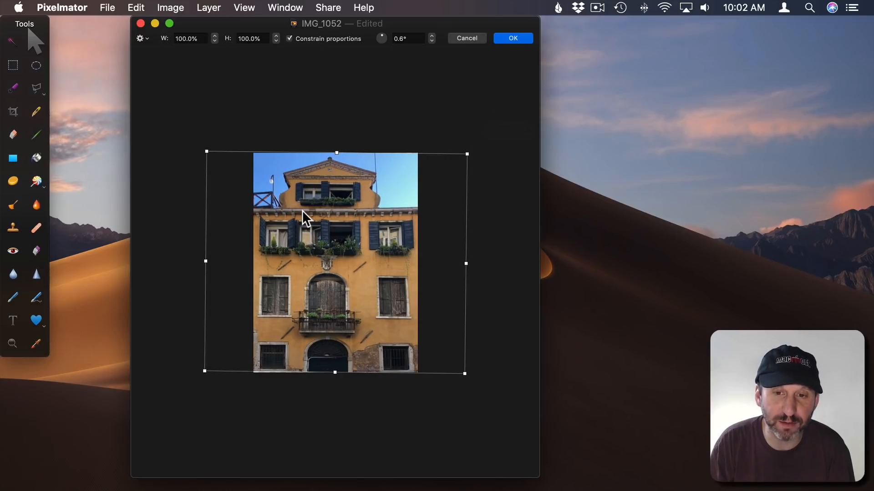
left_click(518, 38)
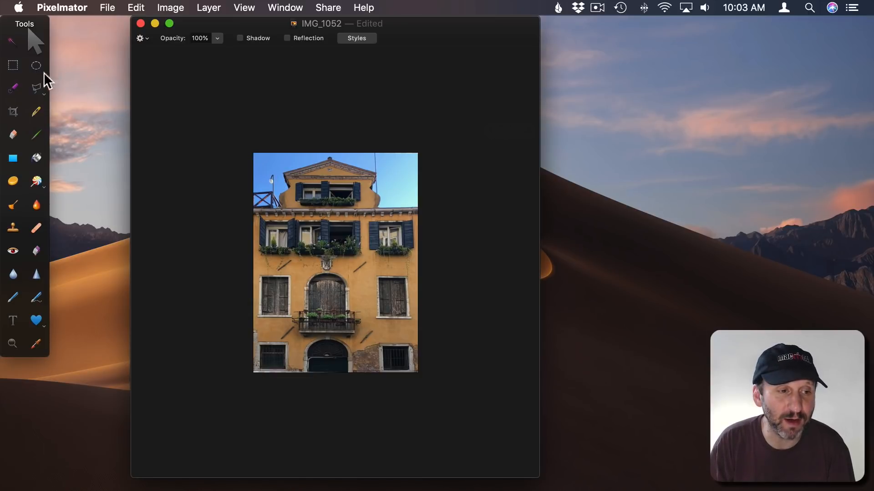
- Crop the photo to the facade from the roofline down, keeping the full width and removing the sky and upper gable
left_click(18, 108)
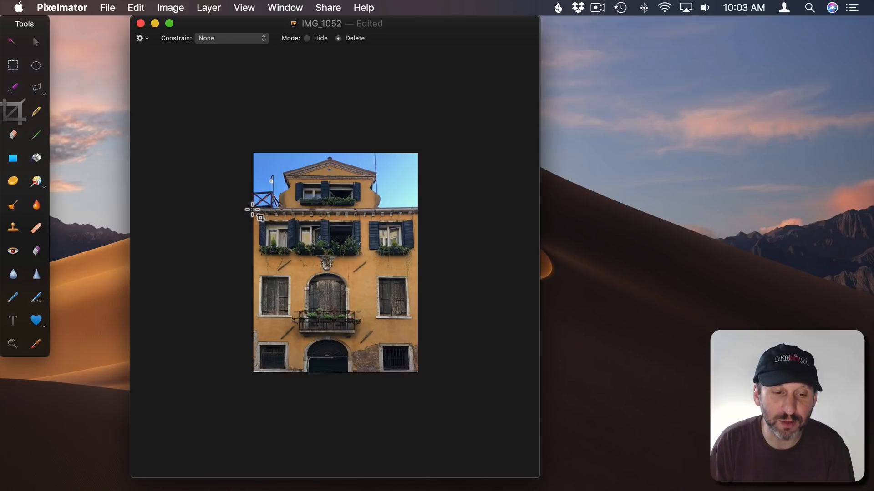
left_click_drag(252, 210, 436, 366)
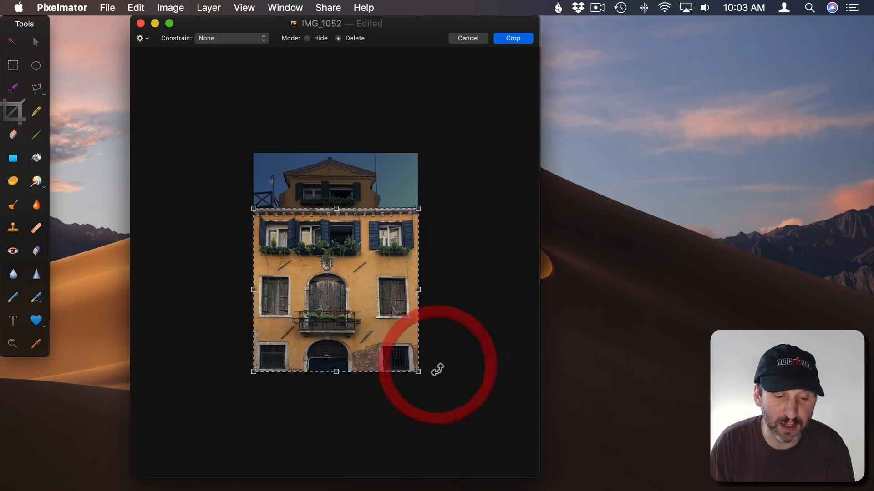
left_click(515, 34)
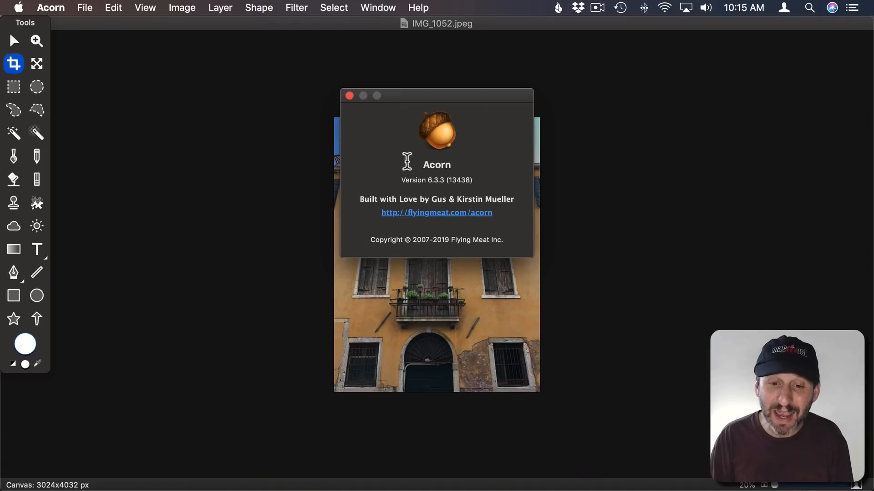
- Close Acorn's version window and apply a Perspective Transform, pulling both upper corners outward until the building's sides look vertical
left_click(349, 96)
left_click(220, 8)
mouse_move(259, 277)
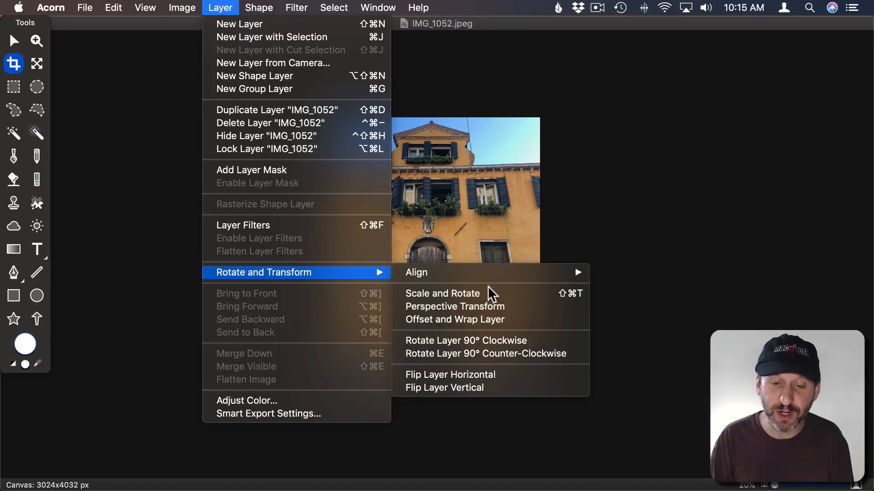
left_click(453, 306)
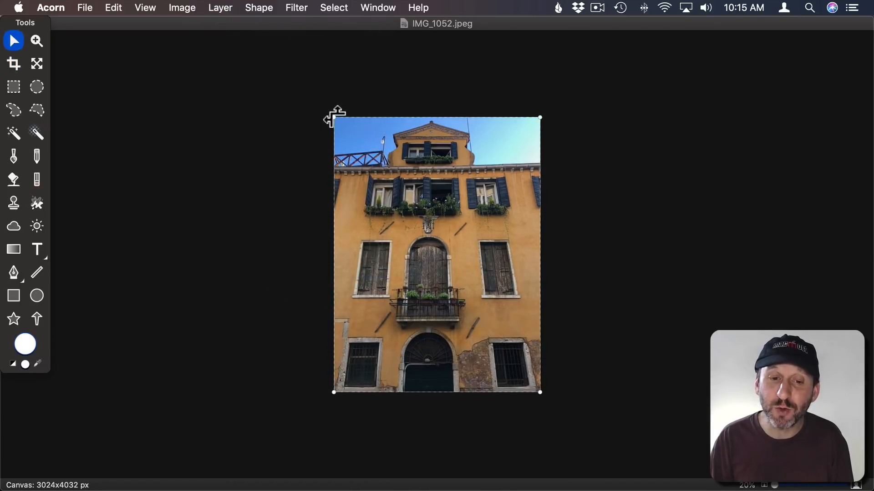
left_click_drag(334, 118, 292, 118)
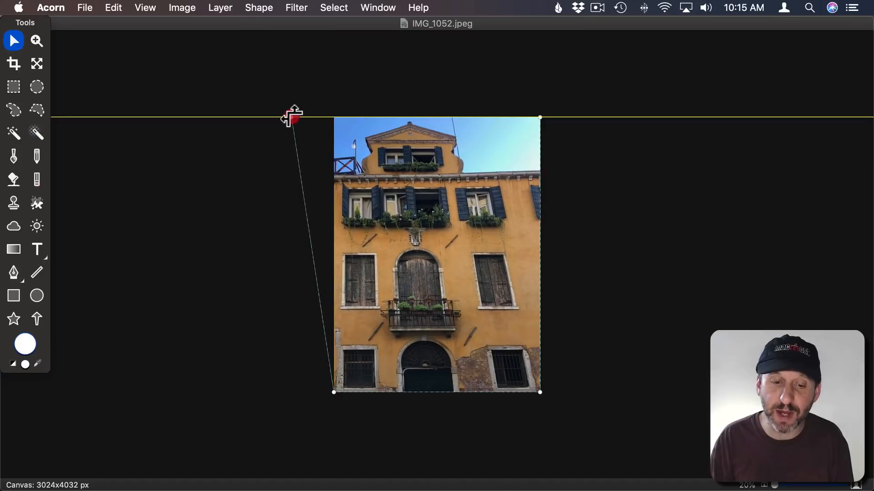
left_click_drag(540, 117, 606, 117)
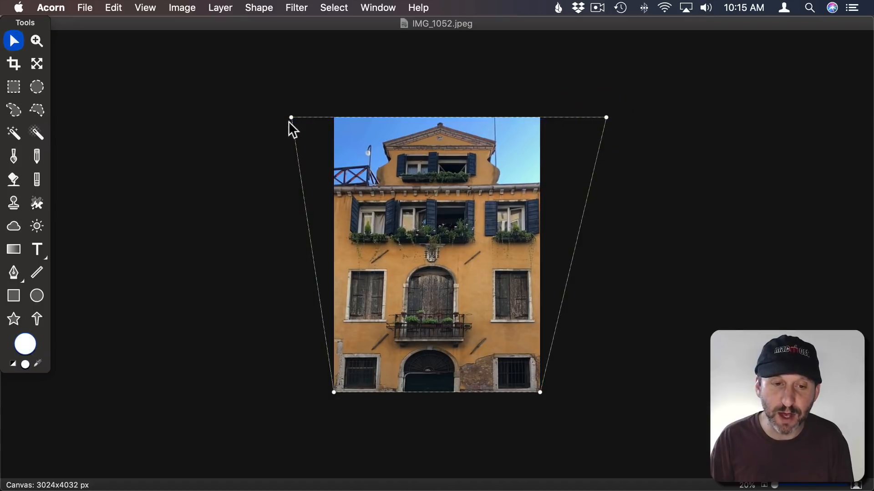
left_click_drag(292, 118, 274, 117)
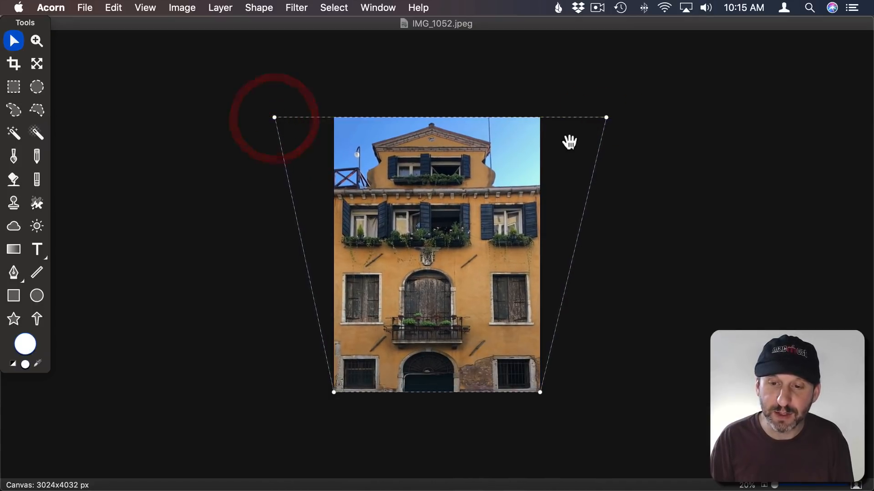
left_click_drag(606, 118, 608, 117)
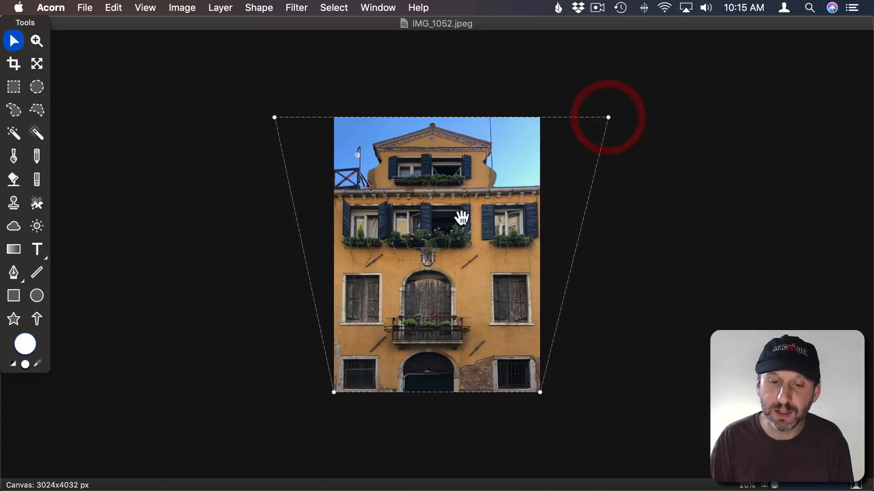
double_click(462, 221)
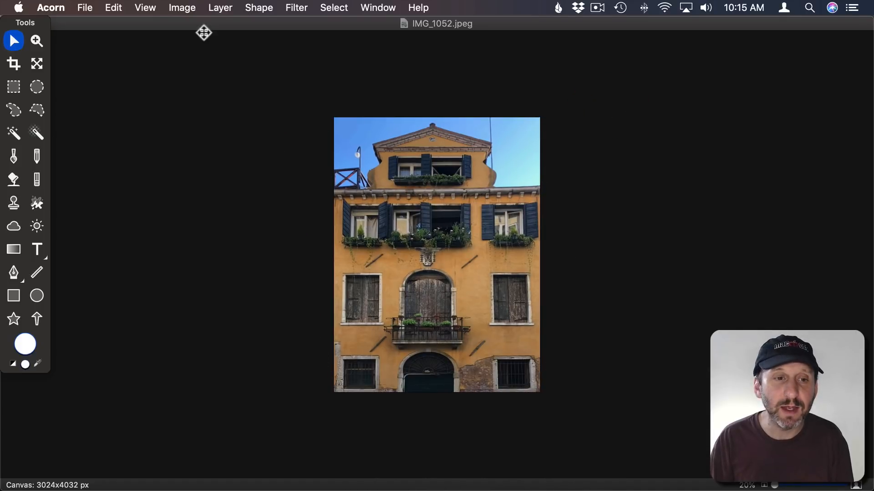
- Rotate the layer very slightly clockwise with Scale and Rotate to level the building, and apply the rotation
left_click(220, 7)
mouse_move(250, 271)
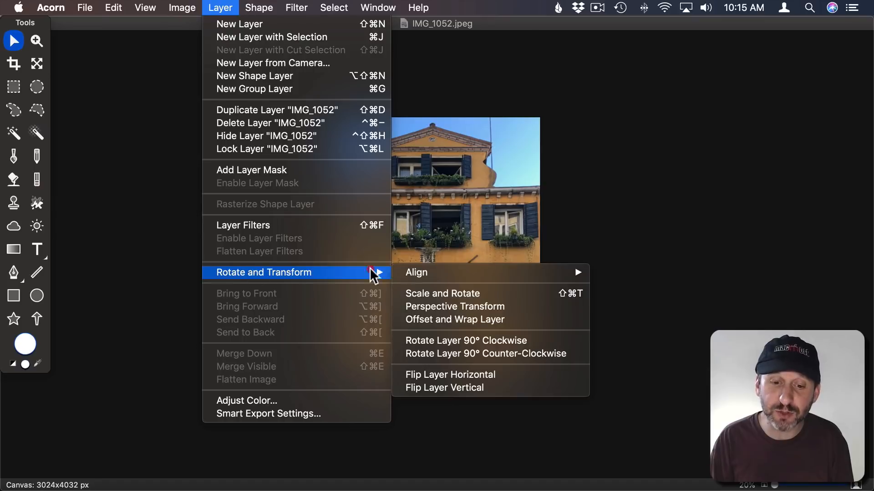
left_click(453, 294)
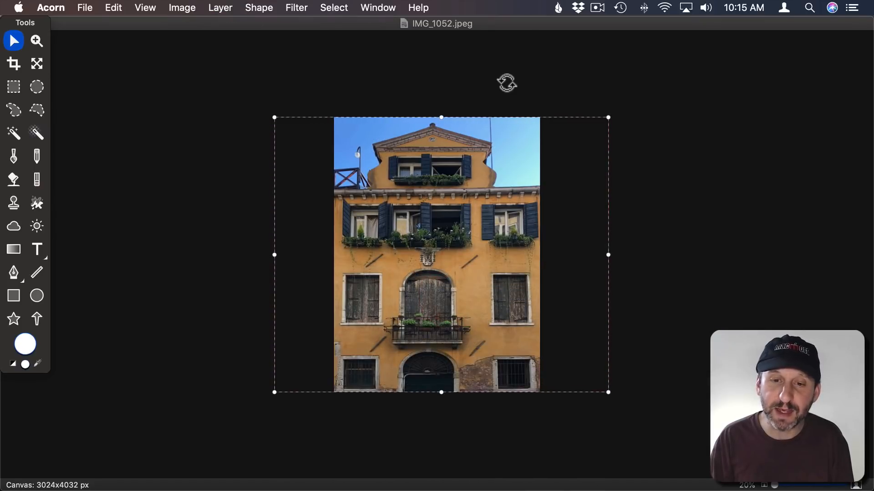
left_click_drag(505, 82, 505, 86)
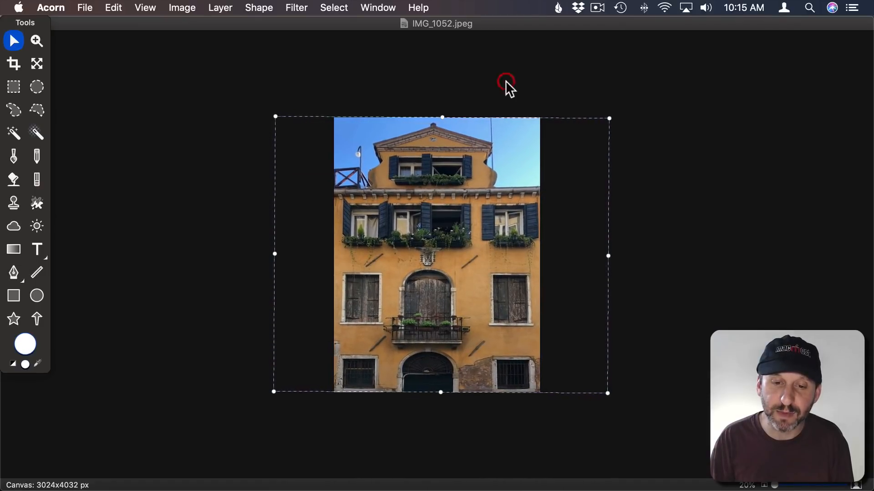
double_click(446, 168)
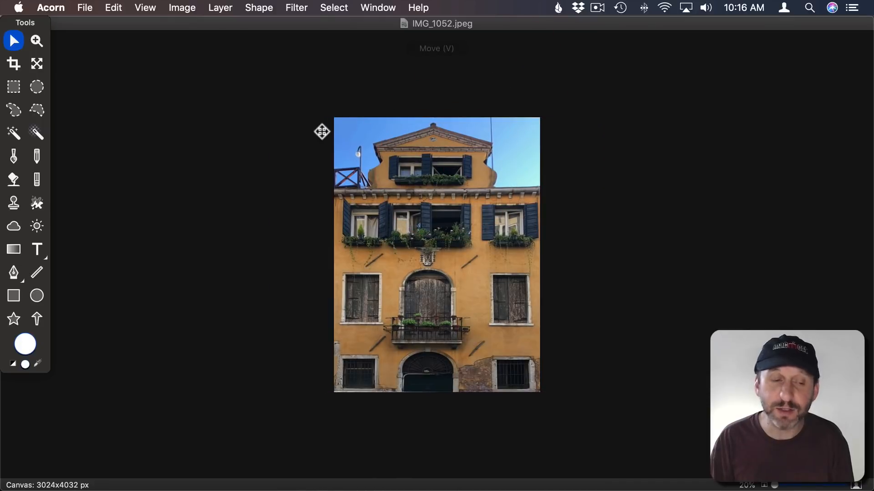
- Crop the image at full width from the roofline down to the photo's lower edge
left_click(18, 67)
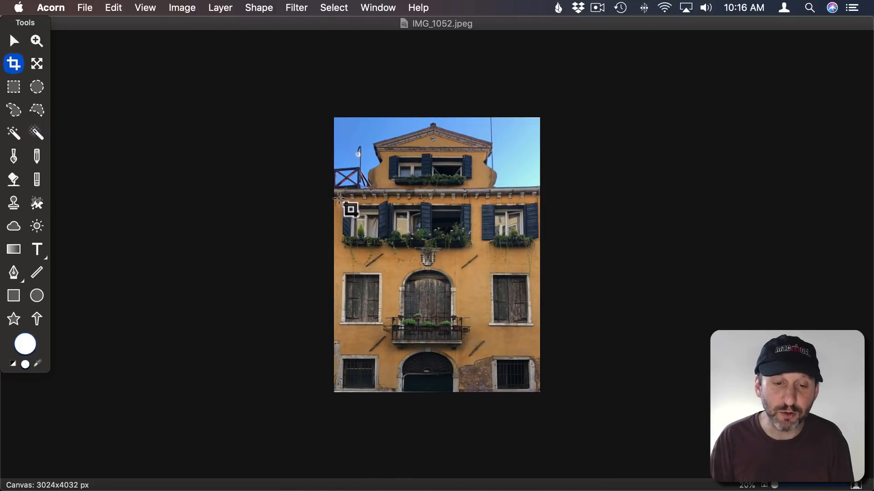
left_click_drag(330, 192, 561, 391)
key("Return")
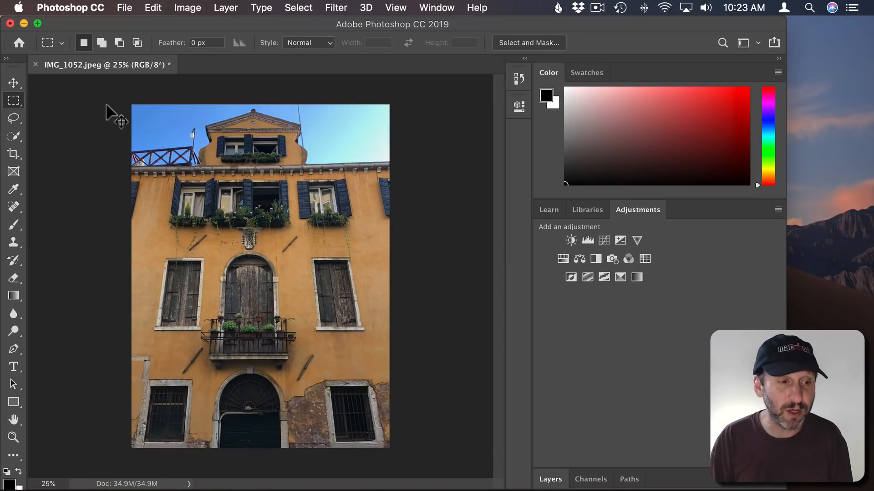
- Select the whole photo in Photoshop and apply a Perspective transform, spreading its upper corners to about 154% width
key("super+a")
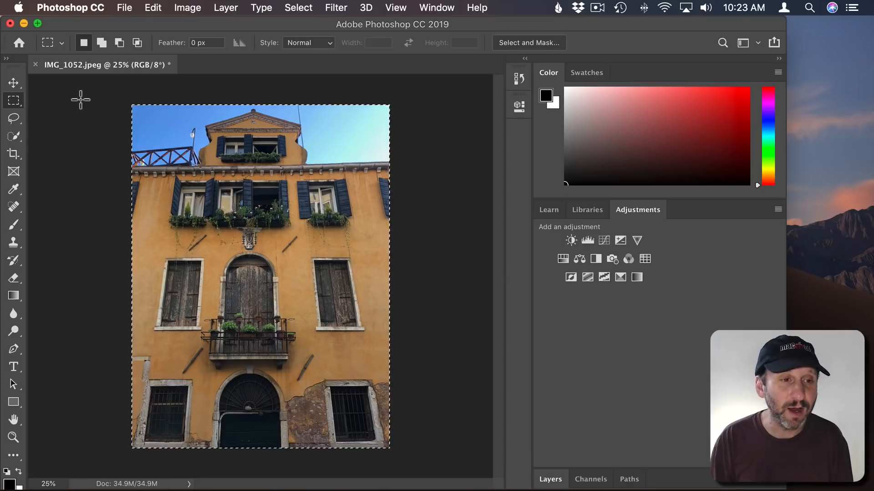
left_click(153, 8)
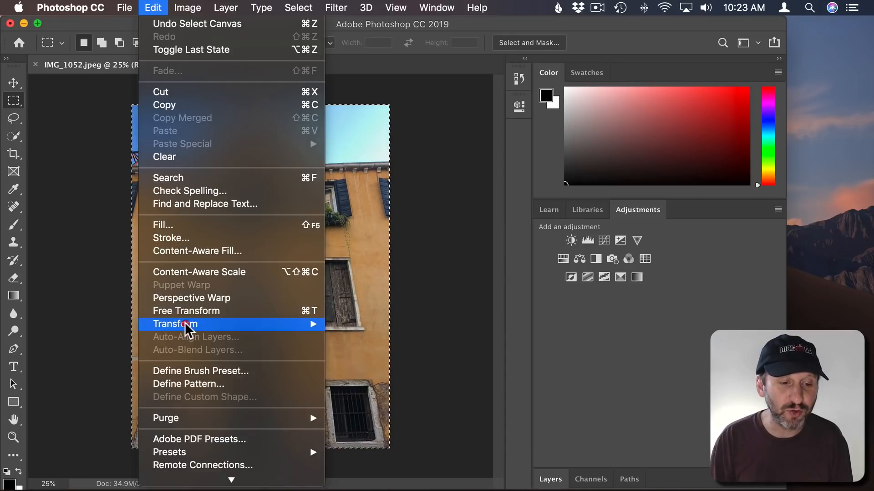
mouse_move(185, 324)
left_click(364, 383)
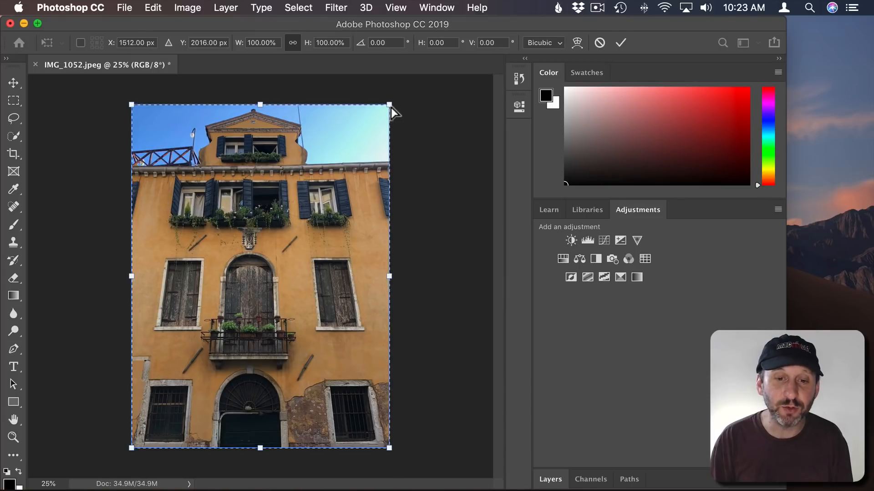
left_click_drag(390, 105, 461, 121)
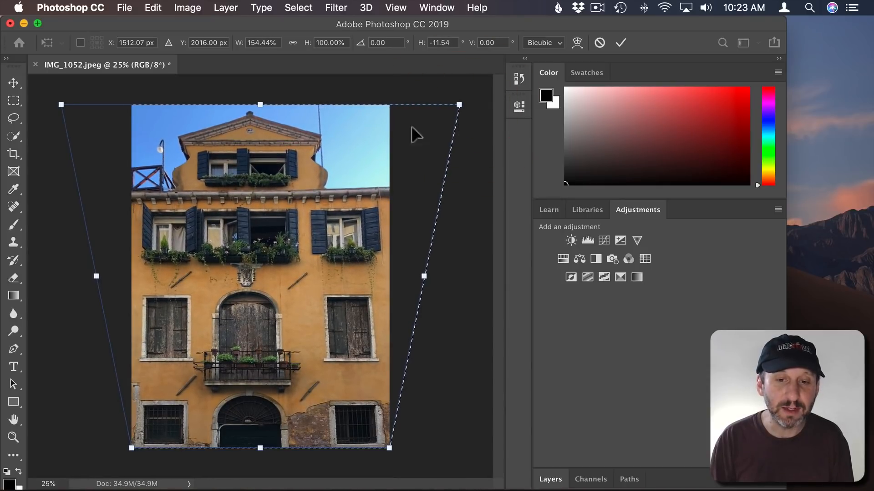
left_click(620, 43)
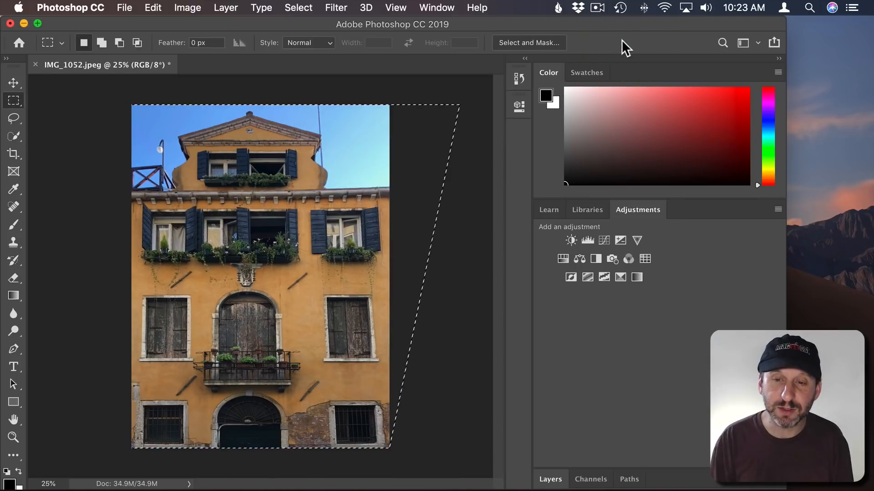
- Rotate the selected photo about 0.64° clockwise with the Rotate transform to level the roofline, and commit it
left_click(153, 7)
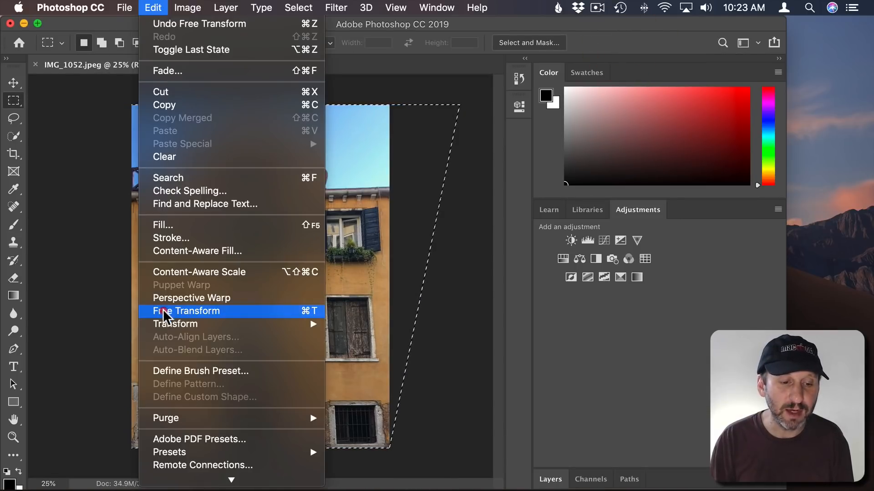
mouse_move(271, 324)
left_click(349, 347)
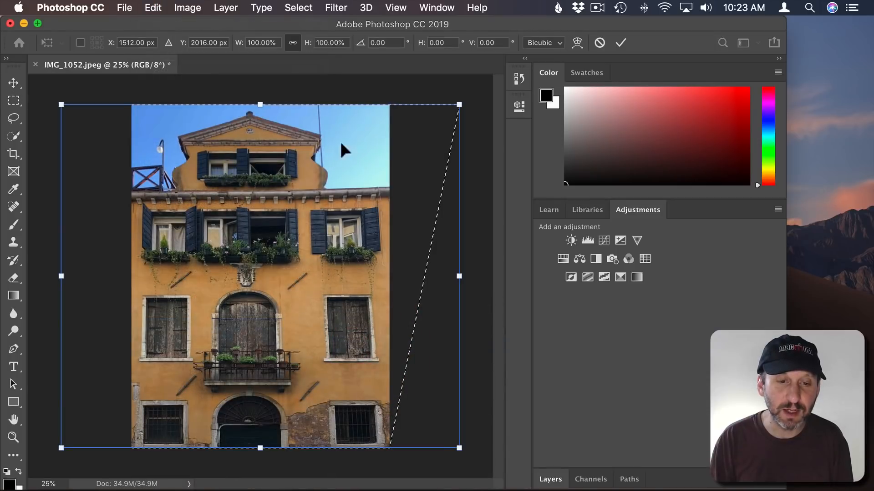
left_click_drag(271, 104, 272, 101)
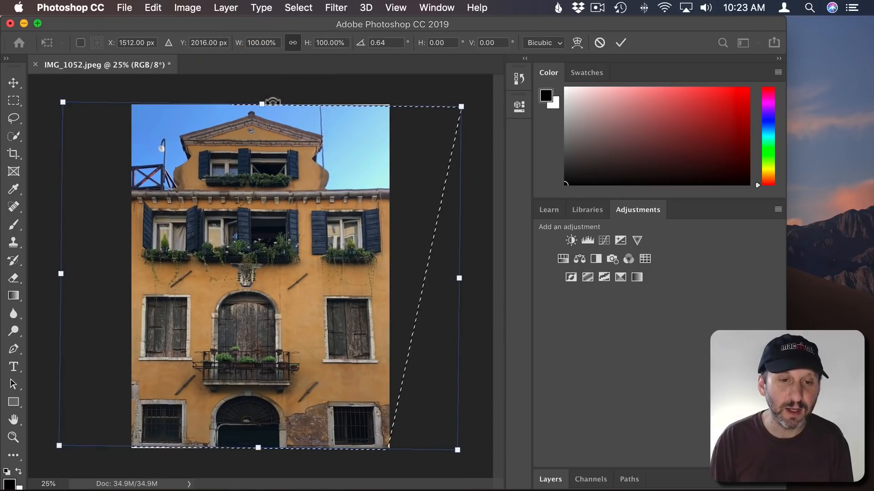
left_click(620, 41)
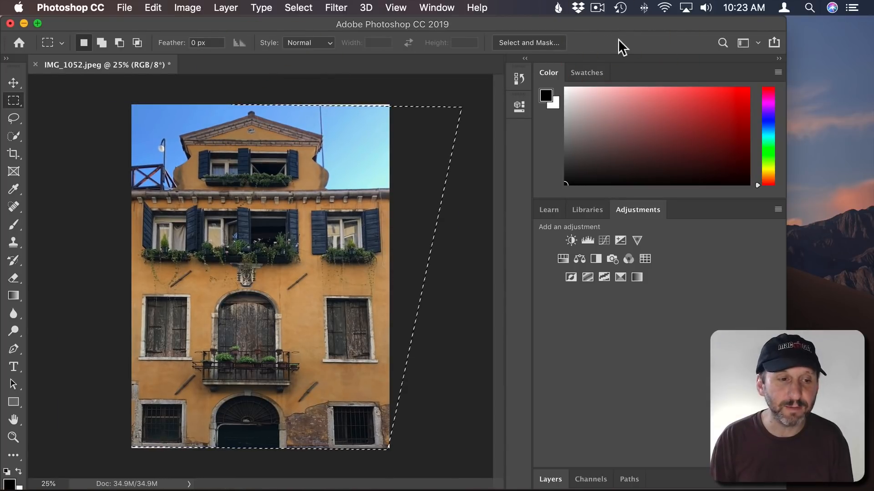
- Crop the image to the photo's left, right and lower edges, with the upper edge just below the sky at the main roofline cornice
left_click(14, 154)
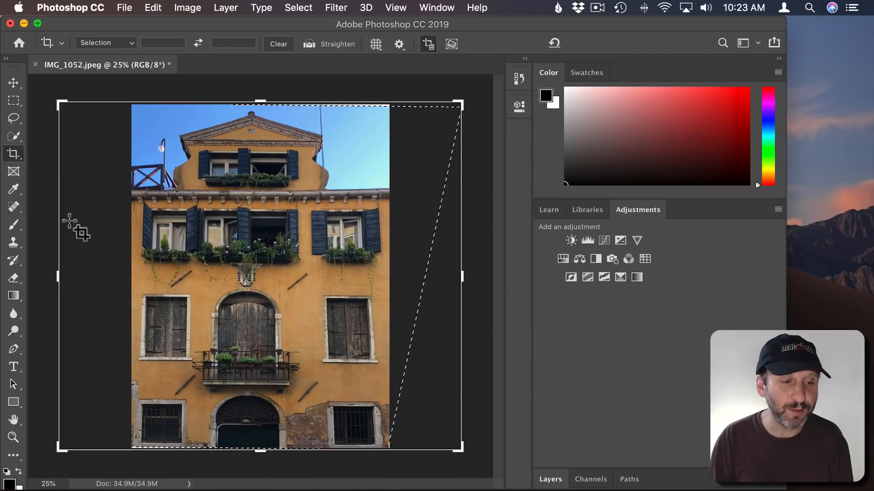
left_click_drag(58, 282, 94, 276)
left_click_drag(260, 101, 259, 146)
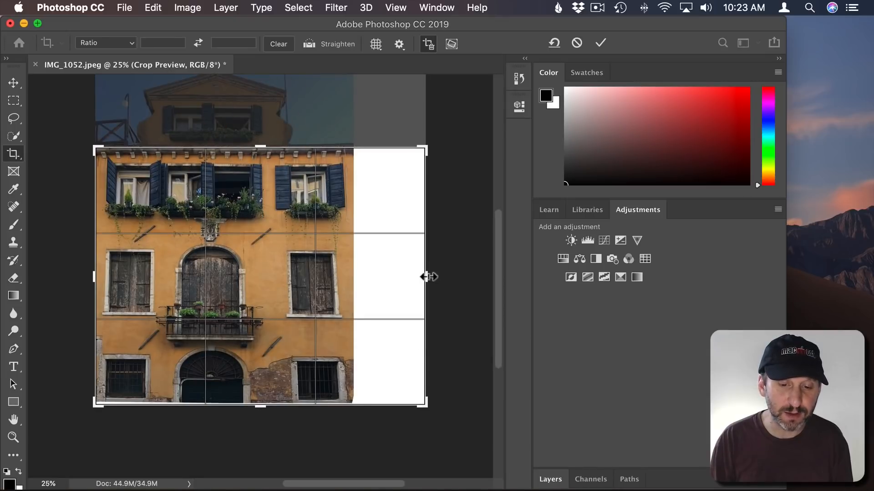
left_click_drag(425, 277, 391, 282)
left_click_drag(392, 282, 390, 282)
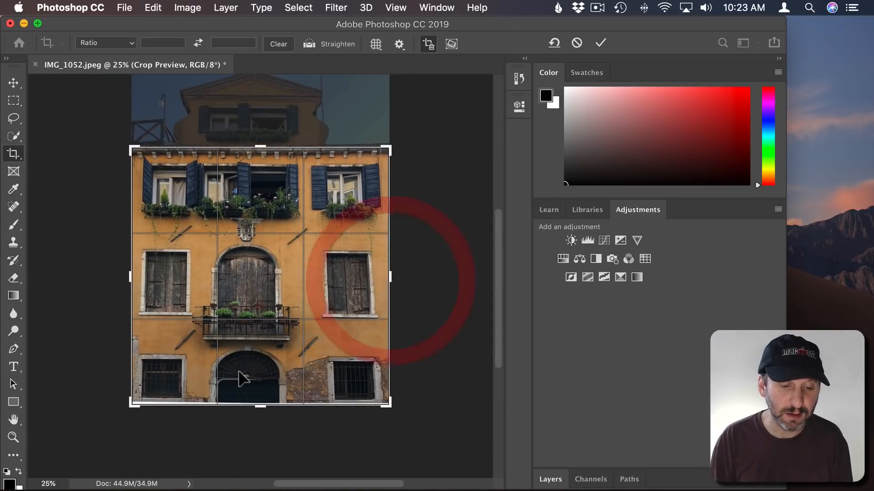
left_click_drag(259, 406, 260, 403)
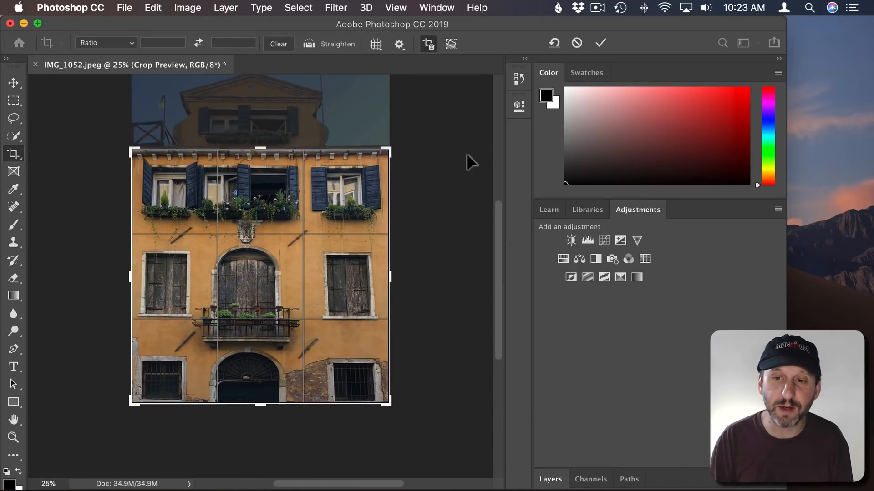
left_click(600, 43)
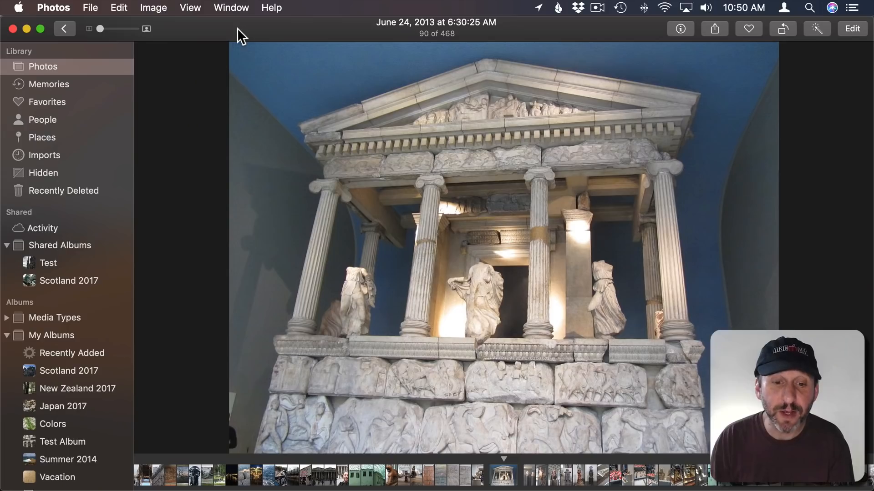
- Open the Greek temple photo from the Photos library for external editing in Pixelmator
left_click(146, 8)
mouse_move(211, 302)
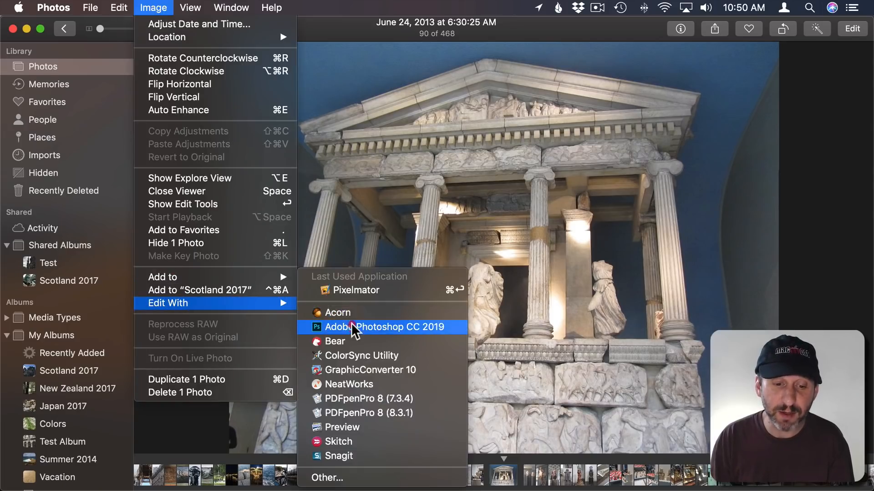
left_click(352, 287)
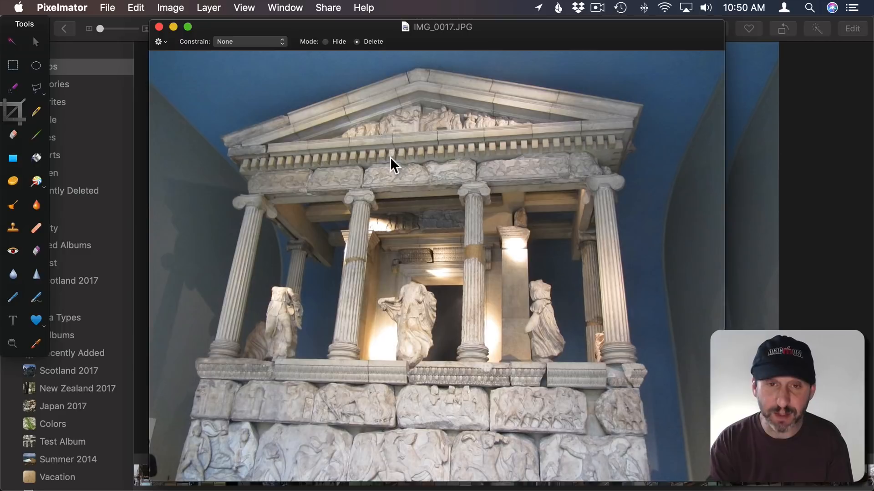
- Apply a Perspective transform to the temple photo, spreading its upper corners outward to straighten the leaning columns
key("super+minus")
key("super+minus")
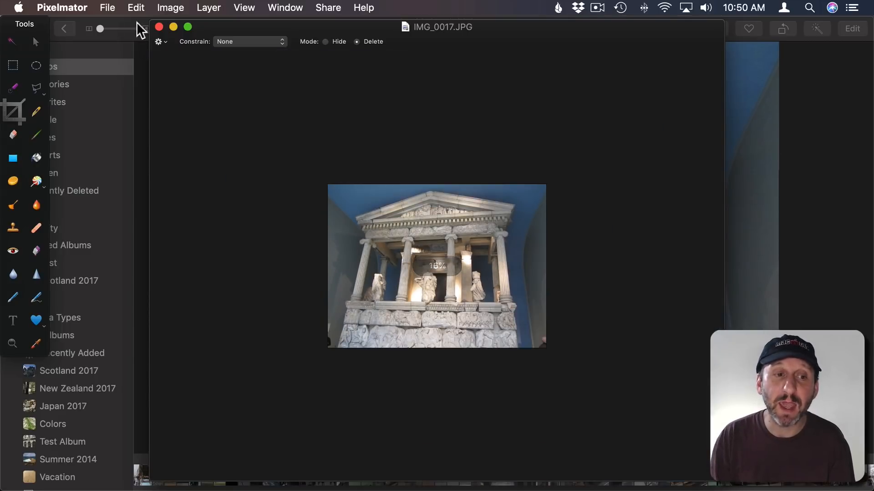
left_click(136, 8)
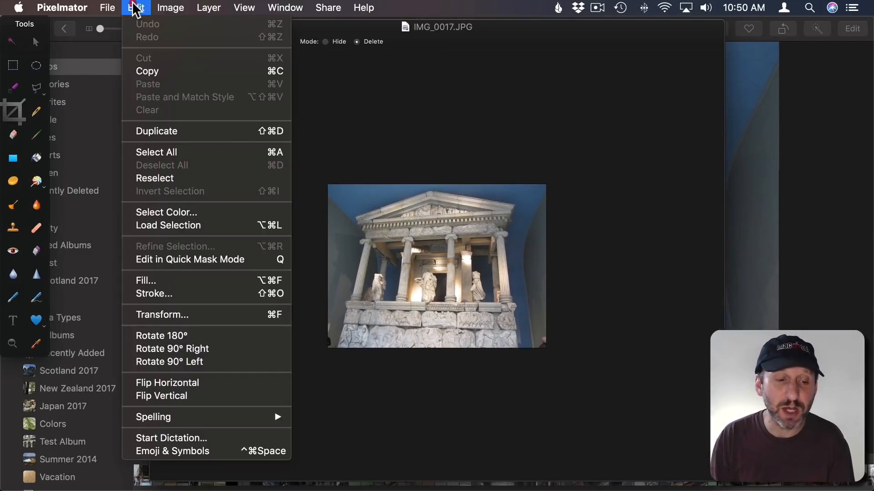
left_click(191, 318)
left_click(158, 42)
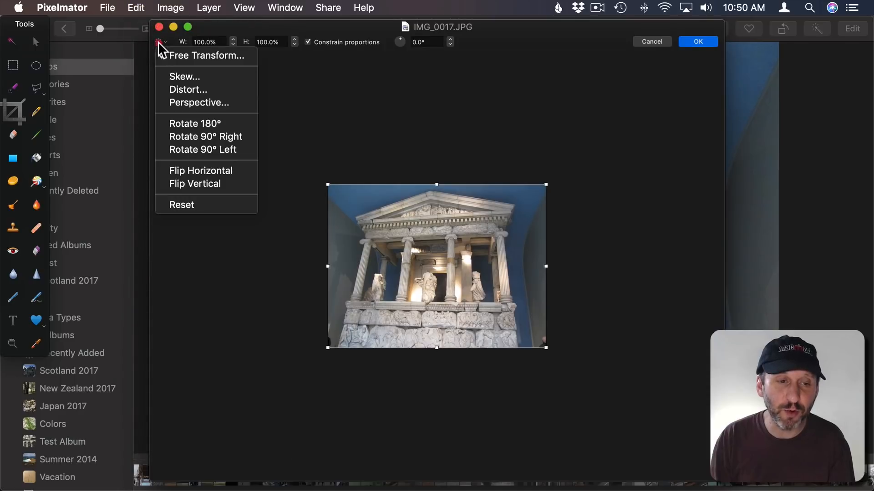
left_click(182, 103)
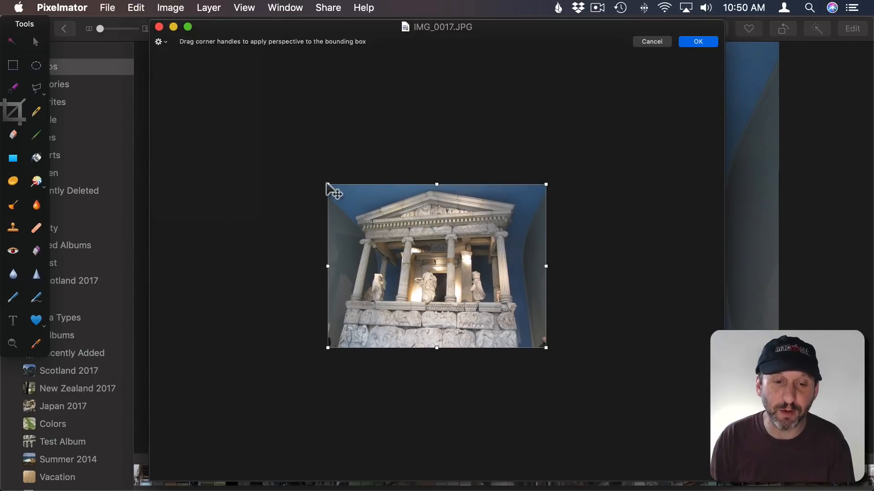
left_click_drag(329, 184, 328, 171)
left_click_drag(437, 179, 429, 179)
left_click_drag(539, 183, 562, 181)
left_click(696, 42)
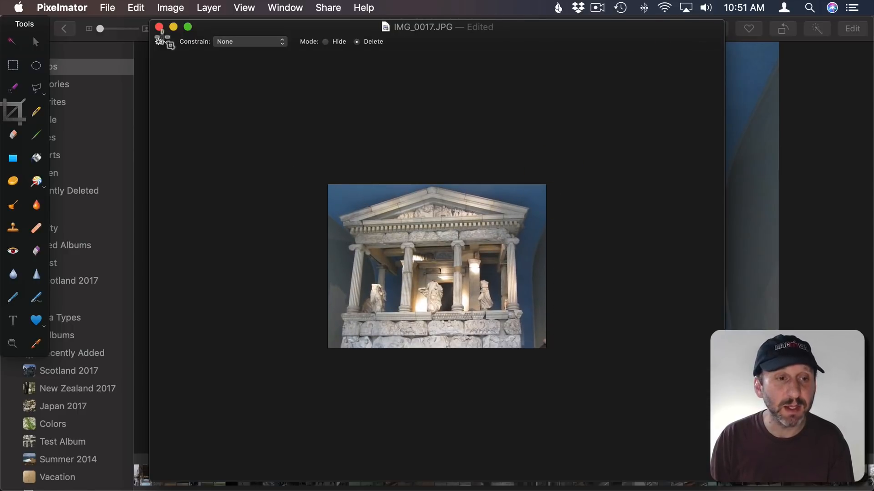
- Save the transformed temple photo back to the Photos library and close its Pixelmator document
left_click(108, 8)
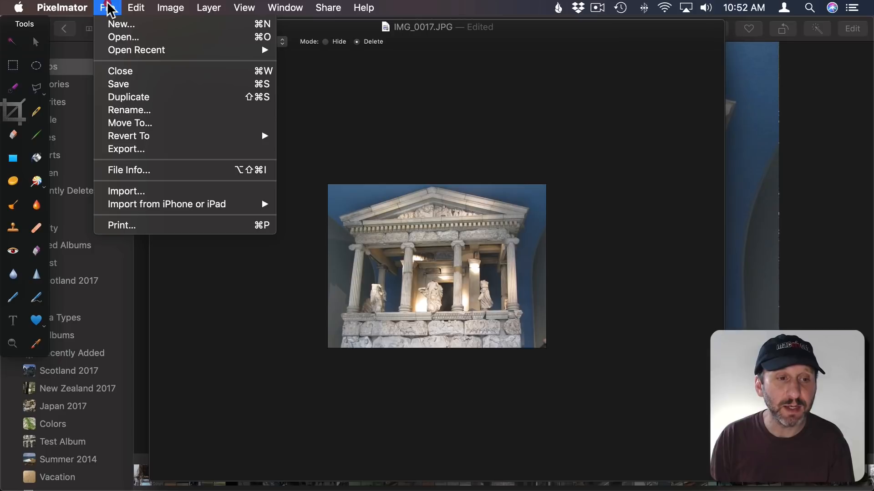
left_click(119, 84)
left_click(157, 28)
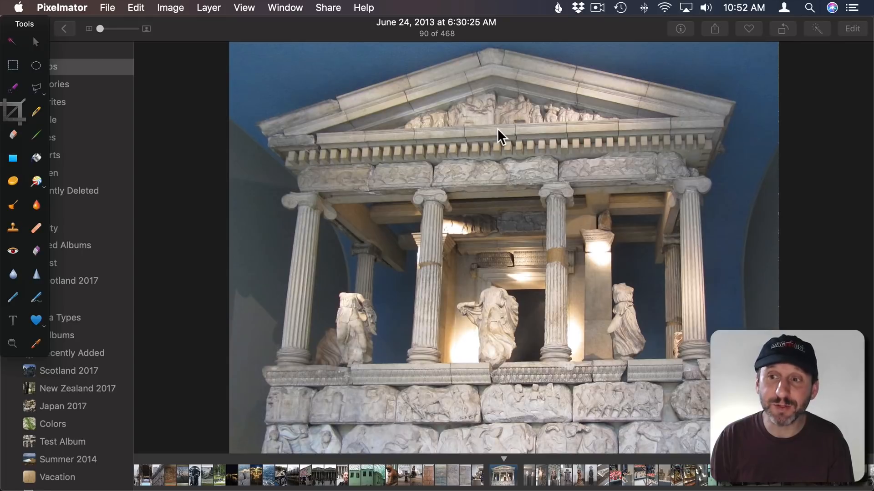
- Switch to Photos, compare the edited temple photo with its unedited version in edit mode, and revert it to the original
left_click(548, 26)
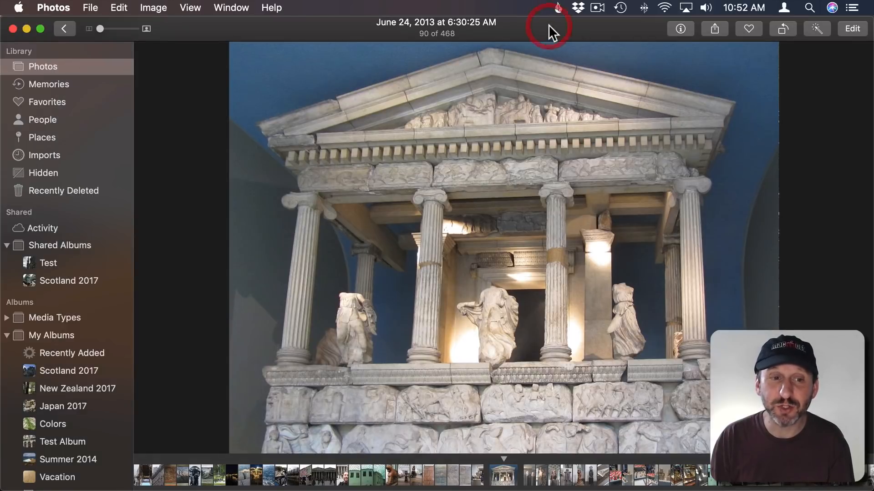
left_click(847, 28)
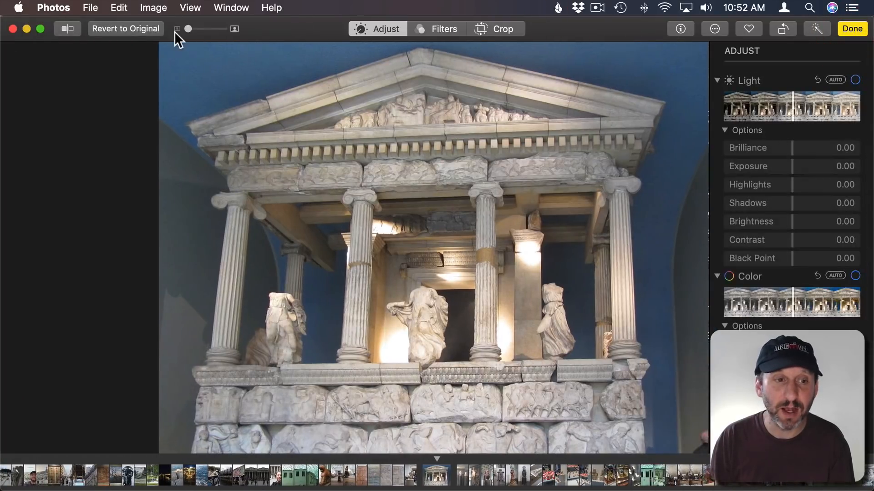
left_click(68, 29)
left_click(67, 29)
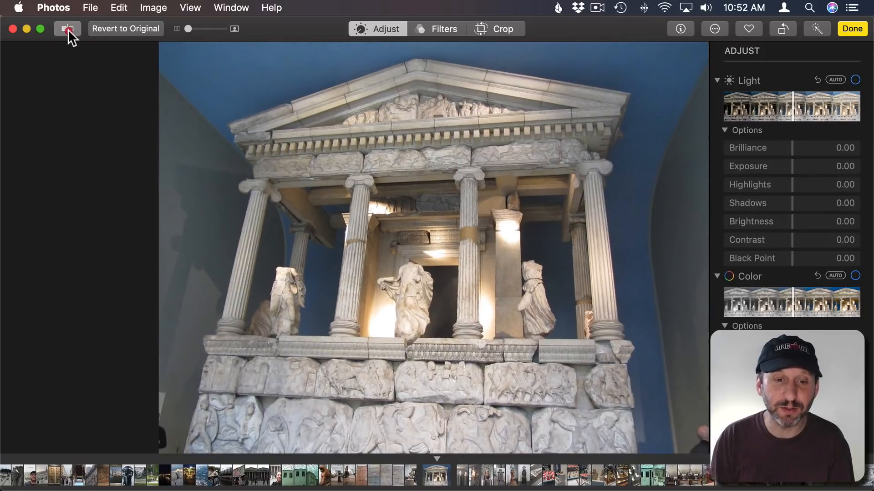
left_click(110, 29)
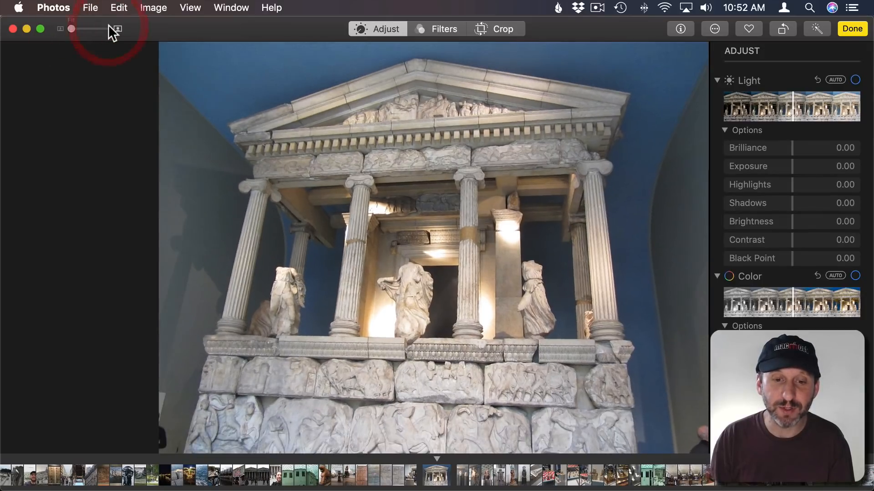